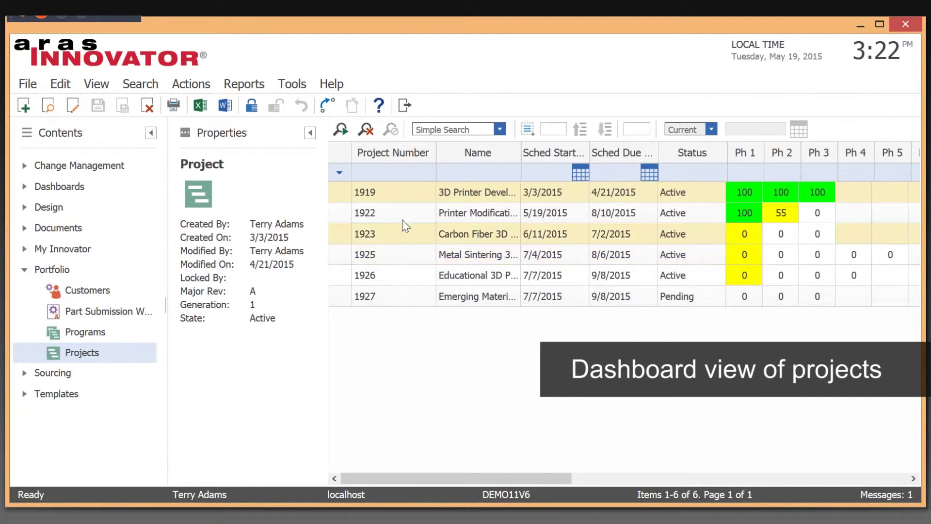
Open project 1919 3D Printer Development full-screen with its Project Plan tree expanded.
double_click(398, 192)
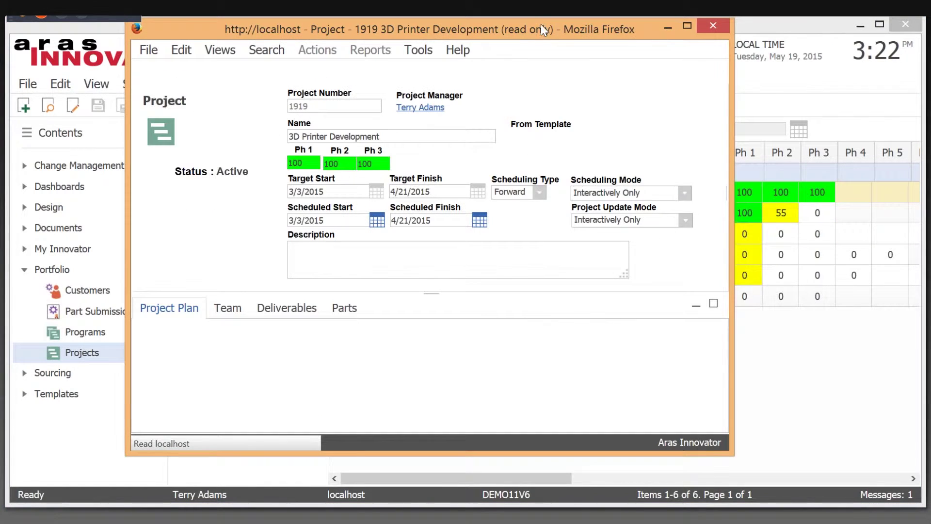
drag(541, 26, 541, 48)
click(687, 48)
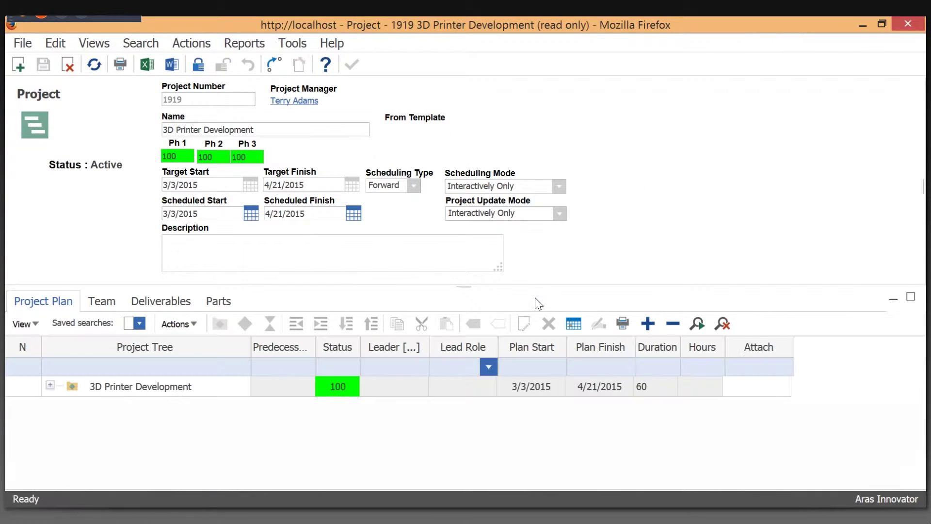
click(646, 326)
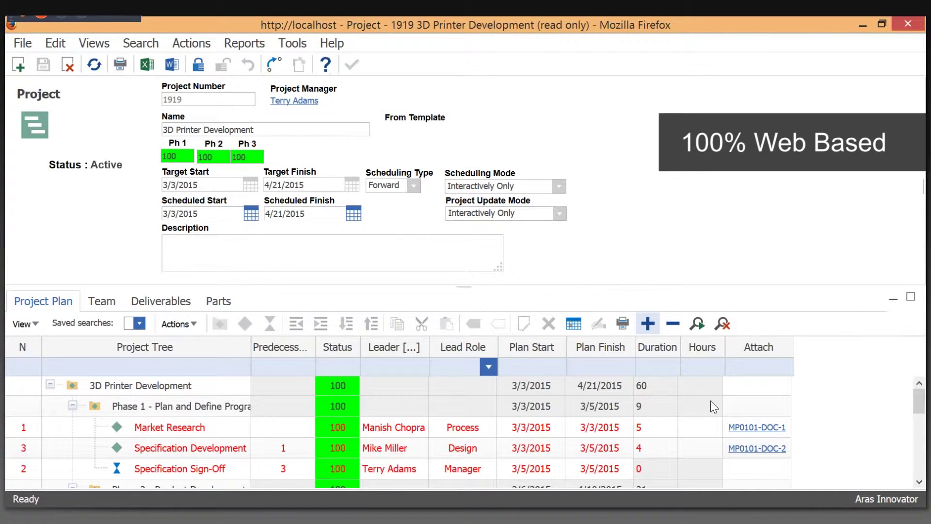
drag(458, 287, 460, 264)
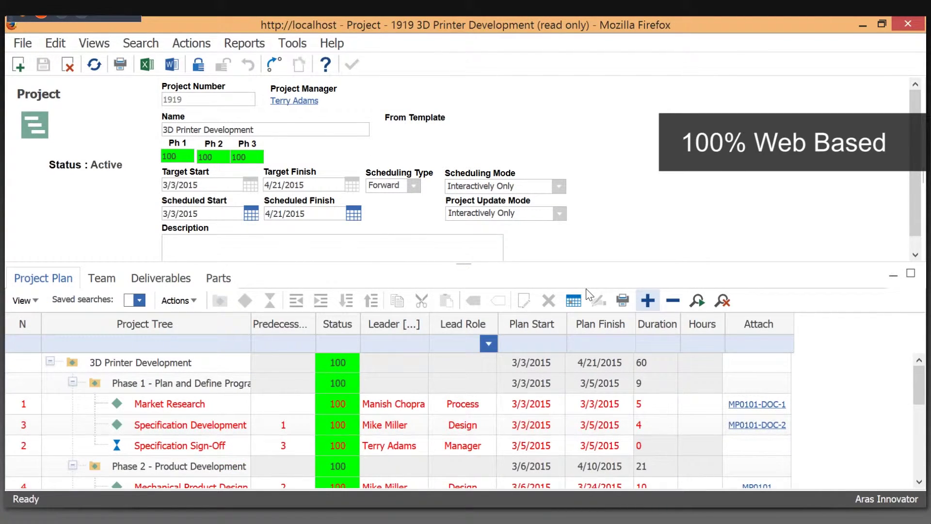
Browse the plan's Phase 1, Market Research, Quality Planning and Product Validation tasks.
click(404, 368)
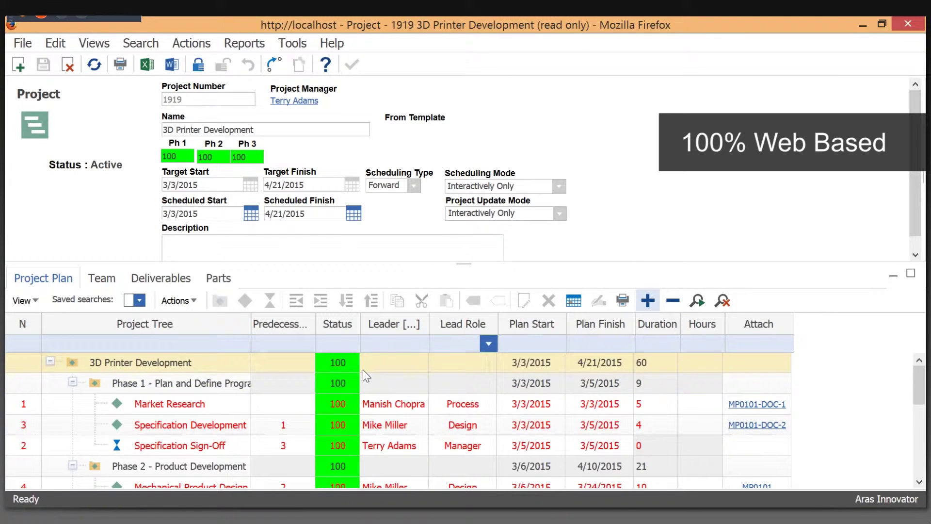
click(447, 390)
click(397, 405)
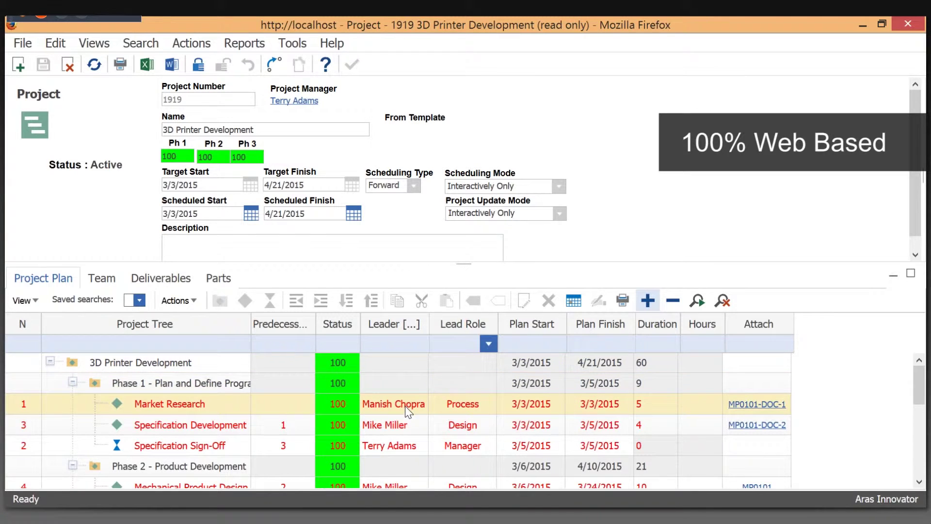
scroll(403, 415, down, 3)
click(440, 407)
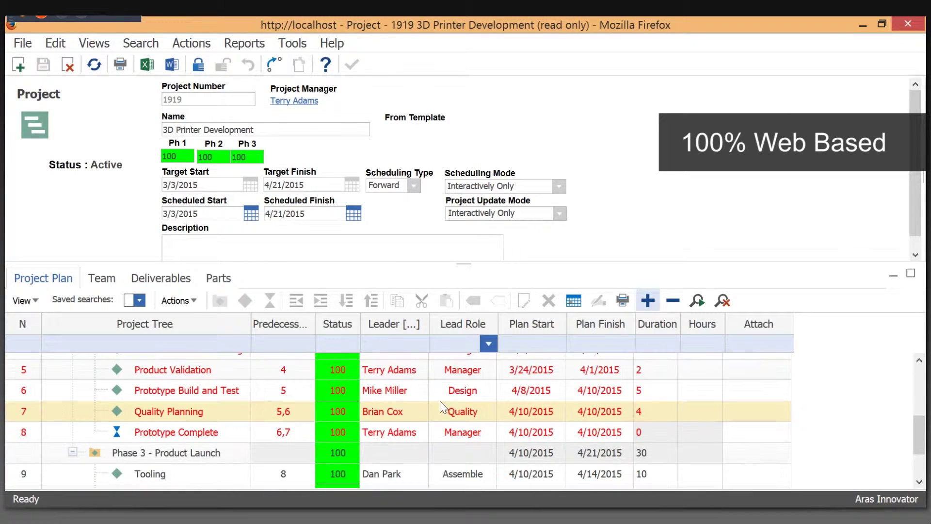
scroll(432, 401, up, 2)
key(Up)
key(Up)
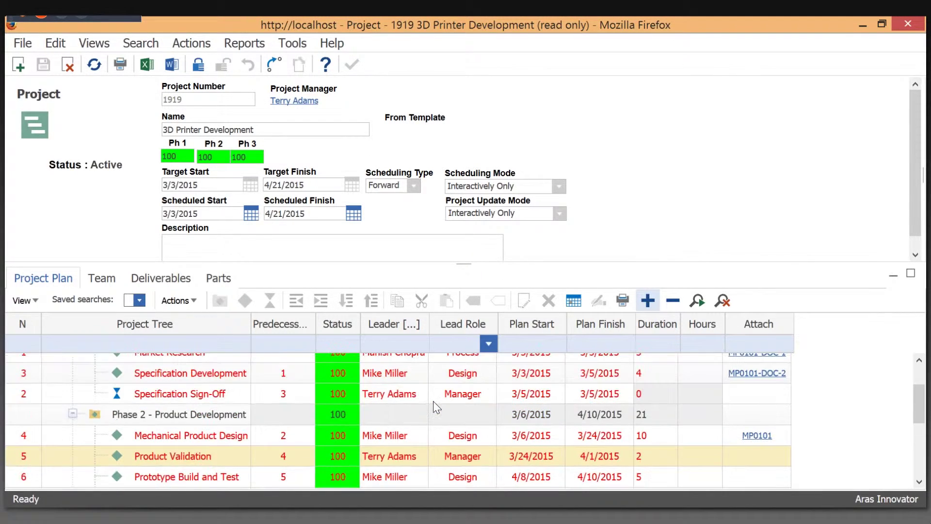
click(768, 372)
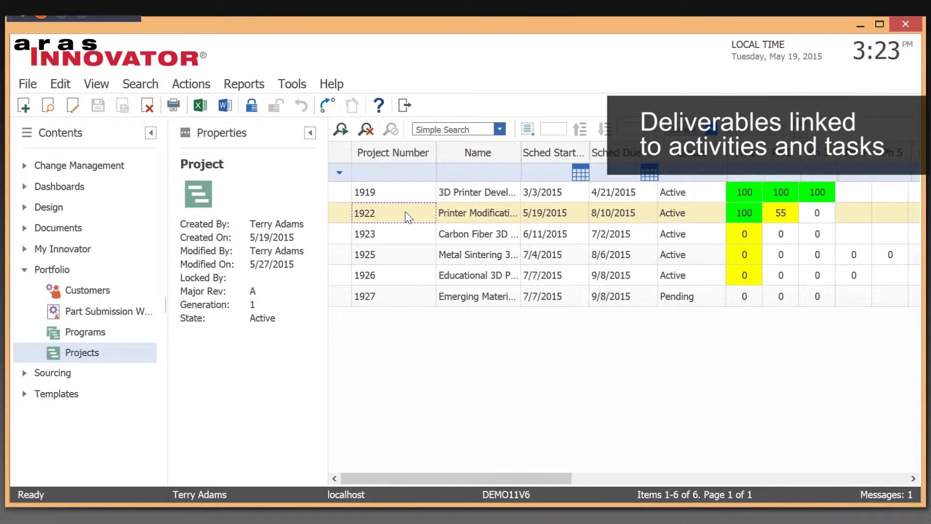
Open project 1922 Printer Modification maximized, expand its plan tree and scroll through from Market Research.
double_click(408, 216)
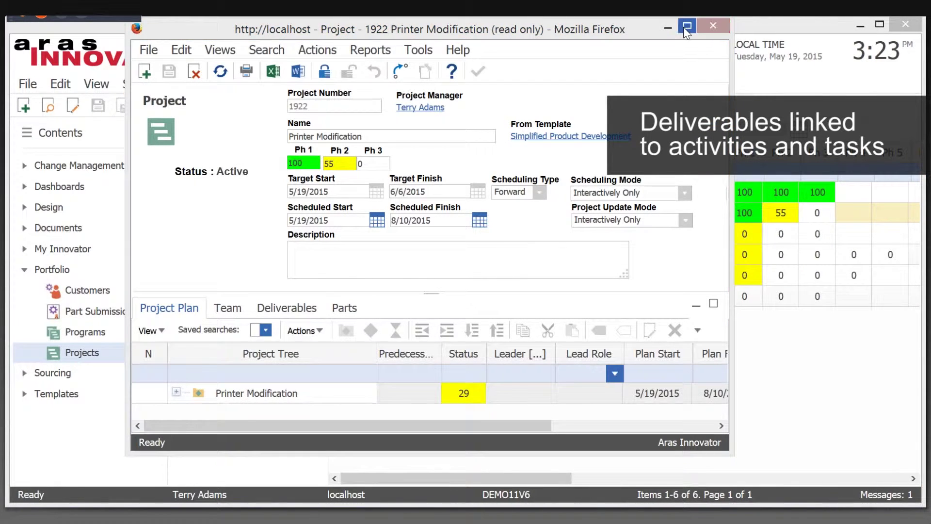
click(685, 26)
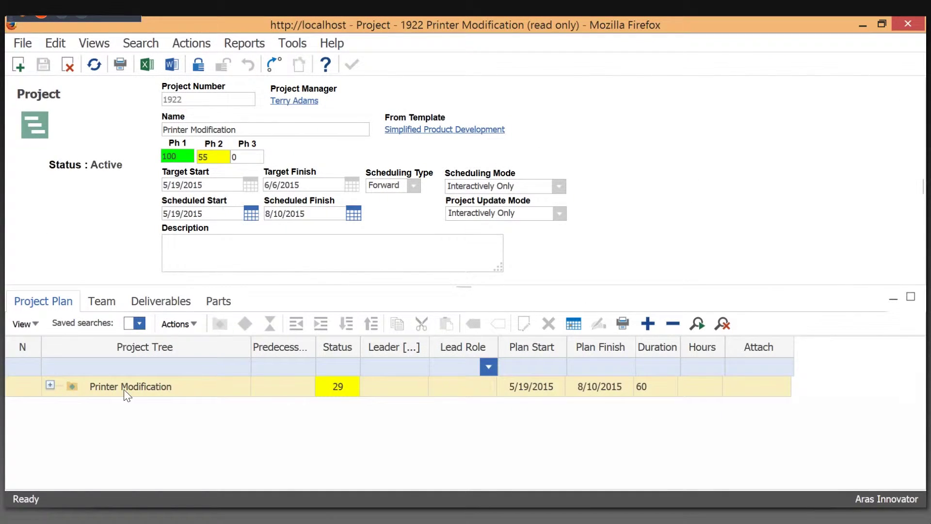
click(647, 323)
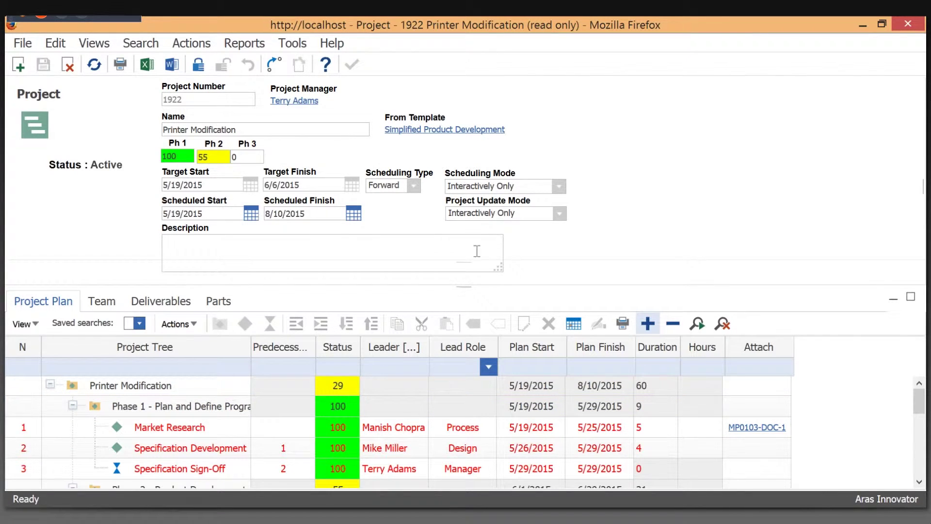
drag(469, 264, 469, 238)
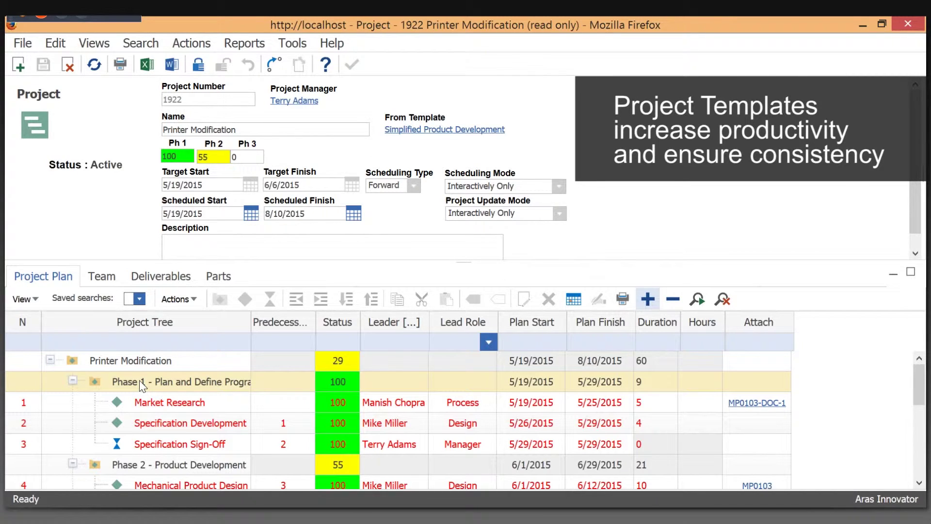
click(167, 402)
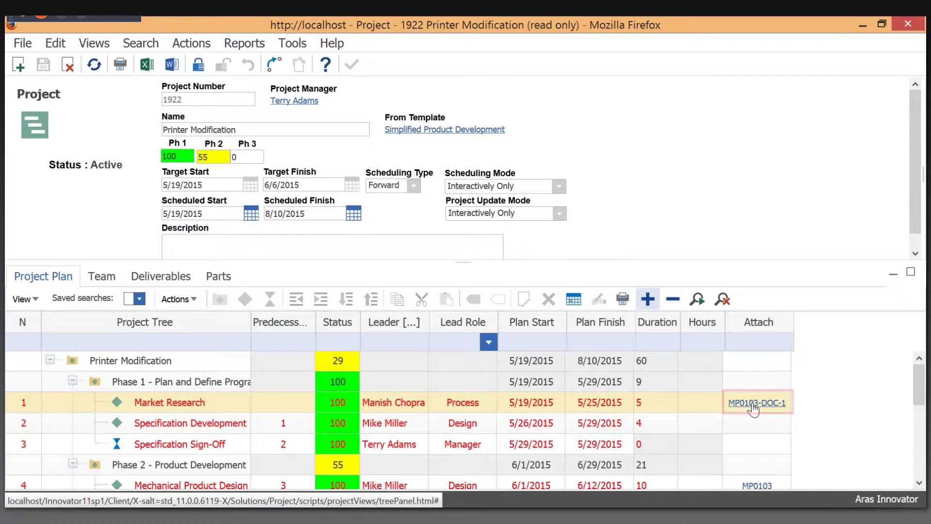
scroll(307, 399, down, 3)
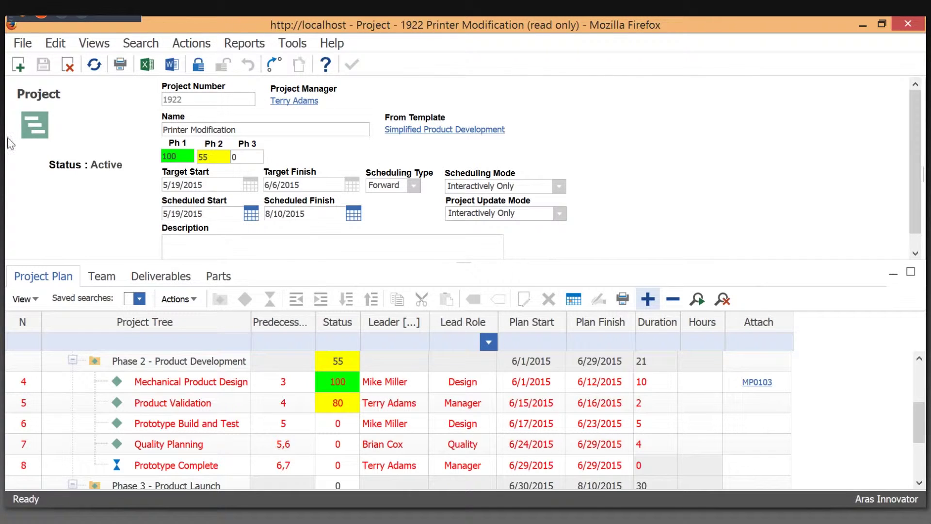
Check the Team tab's roles and members, then scroll the Project Plan task list again.
click(102, 279)
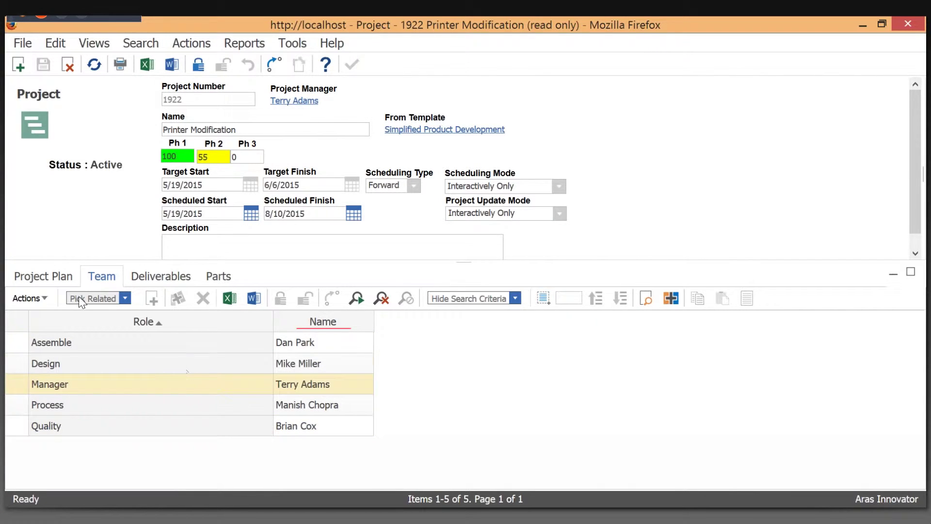
click(61, 280)
scroll(423, 393, down, 3)
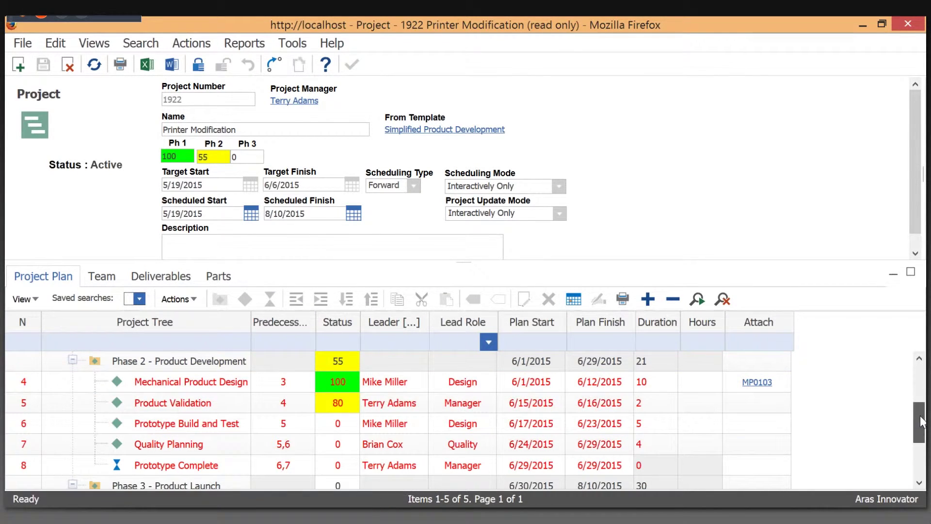
drag(921, 425, 922, 388)
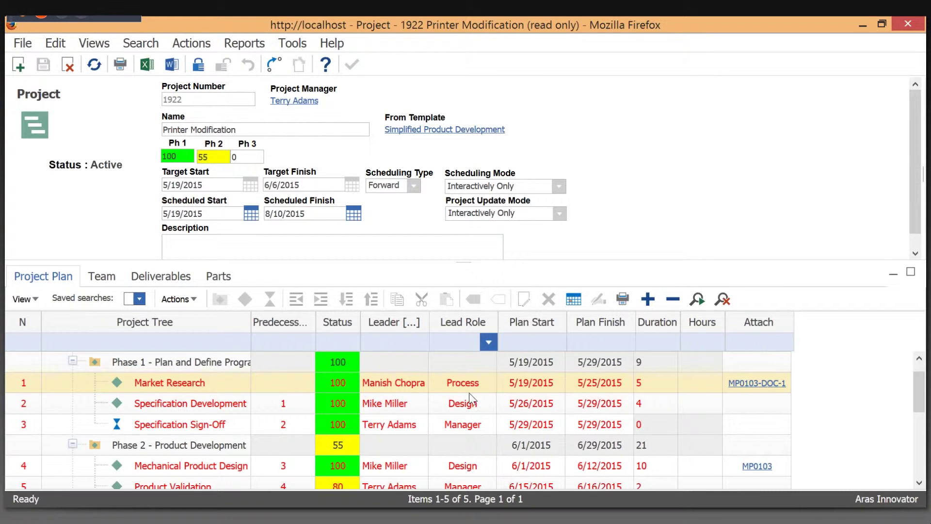
Open document MP0103-DOC-1 and select its Microsoft PowerPoint and PDF file rows.
click(756, 387)
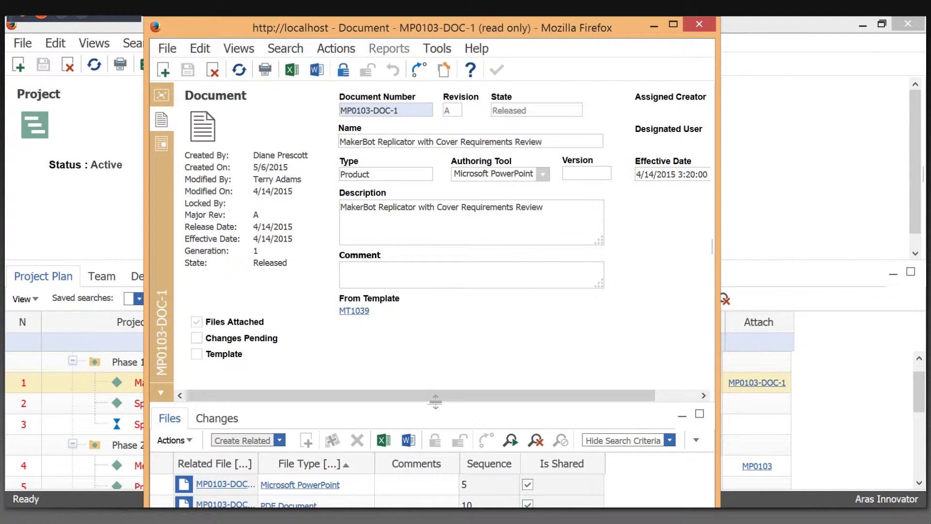
drag(435, 402, 436, 376)
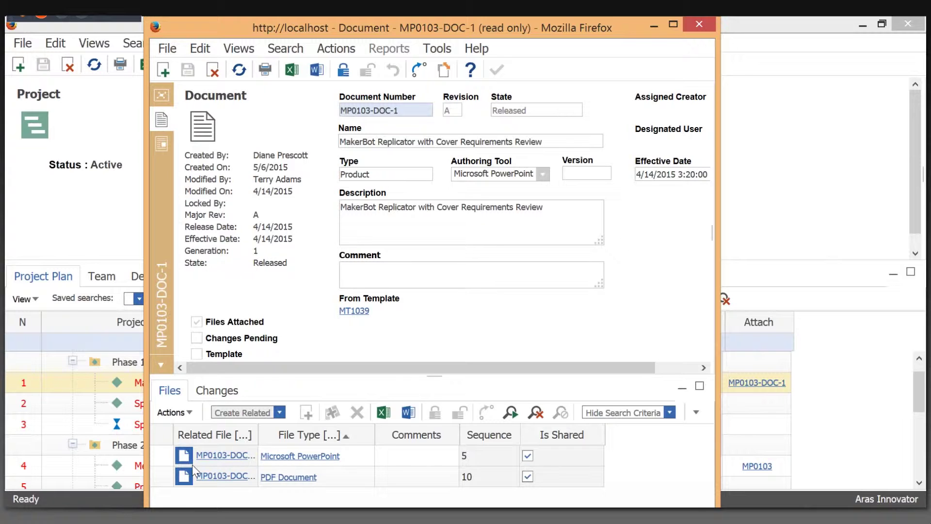
click(333, 457)
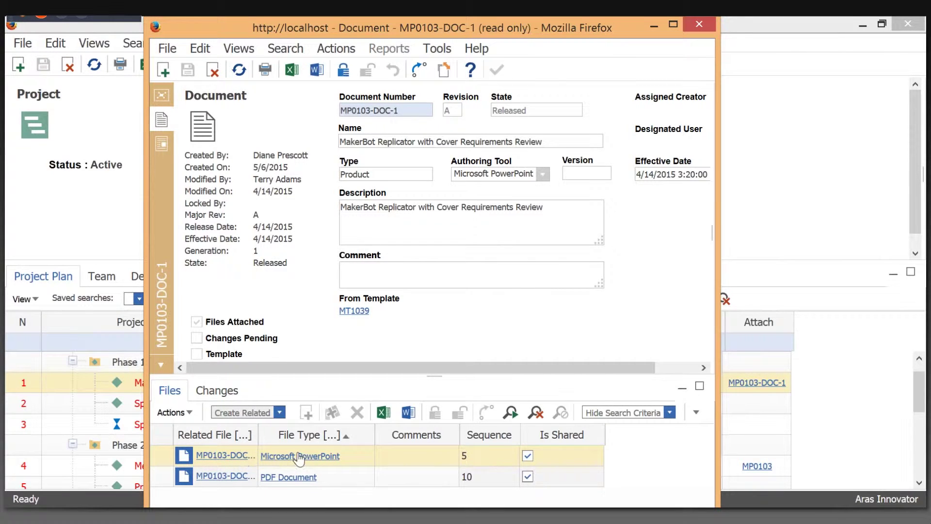
click(290, 482)
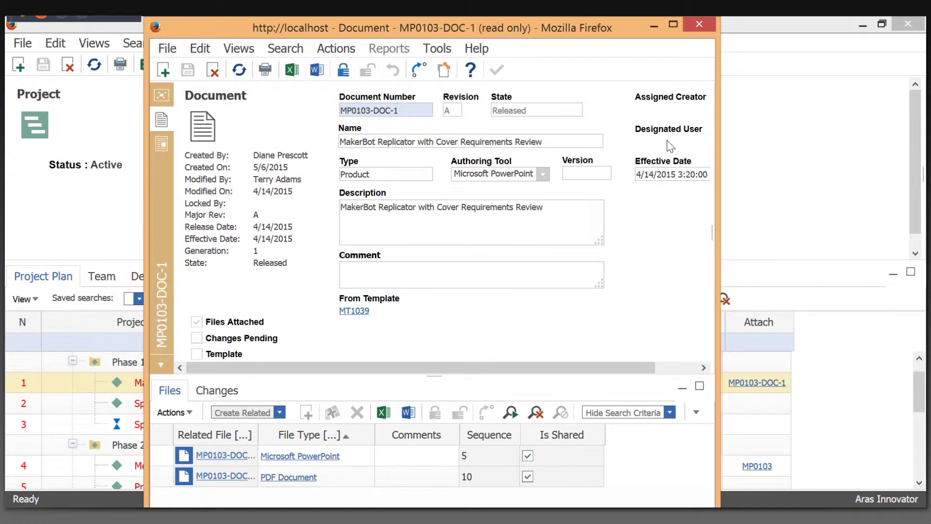
Widen the document window, show its discussion panel and preview the PowerPoint slides.
click(740, 383)
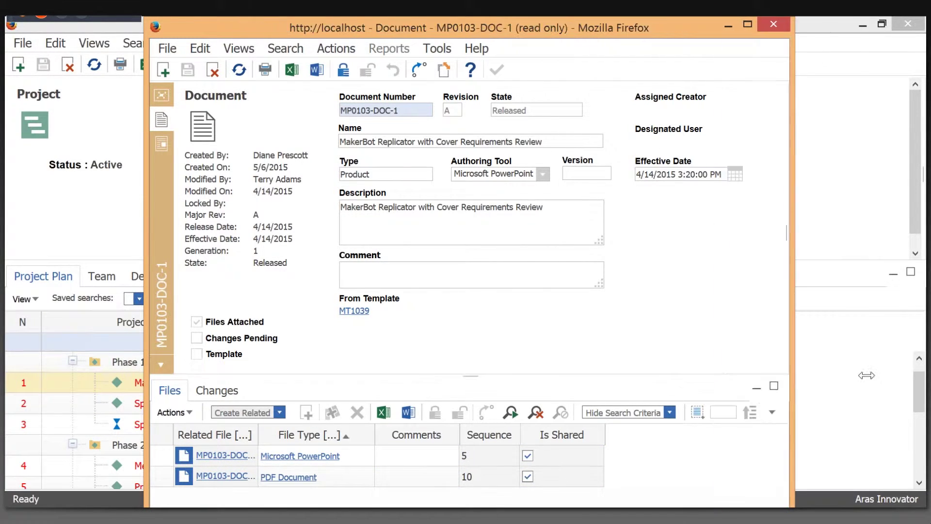
click(161, 98)
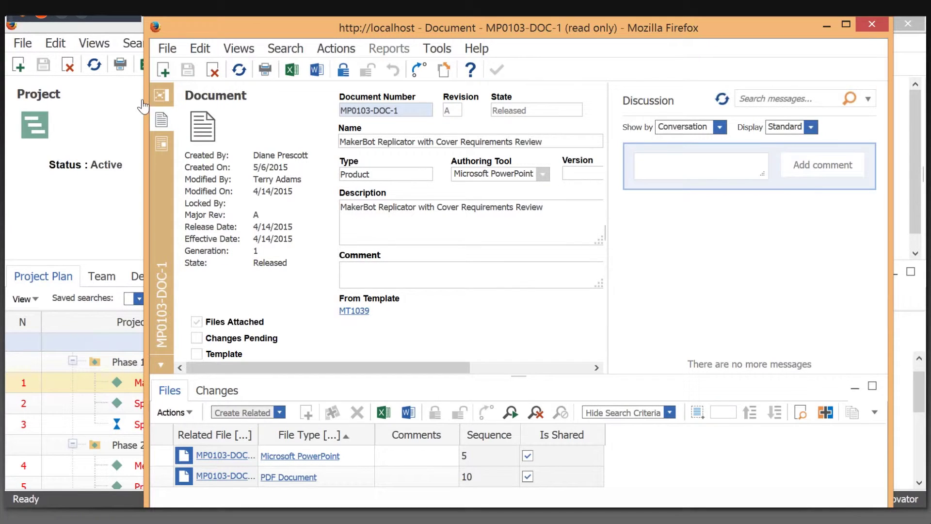
click(156, 143)
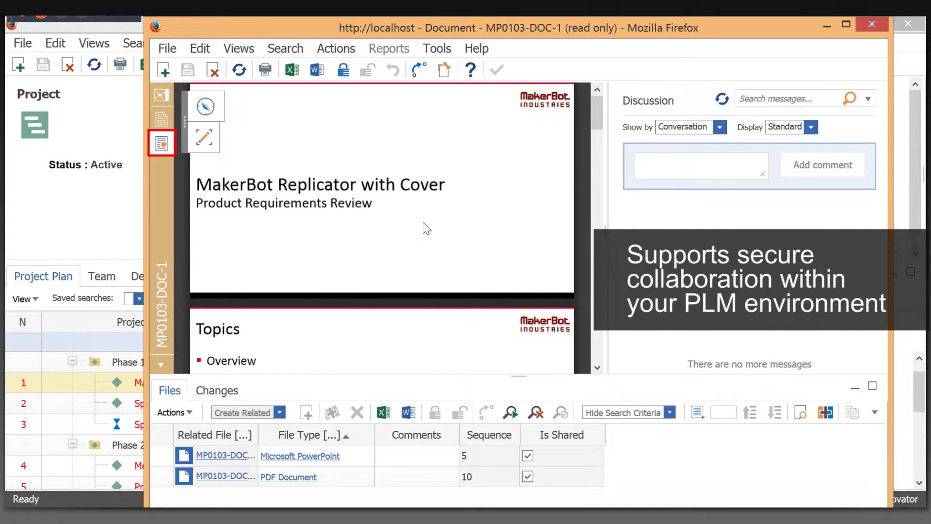
scroll(423, 222, down, 3)
scroll(385, 179, up, 3)
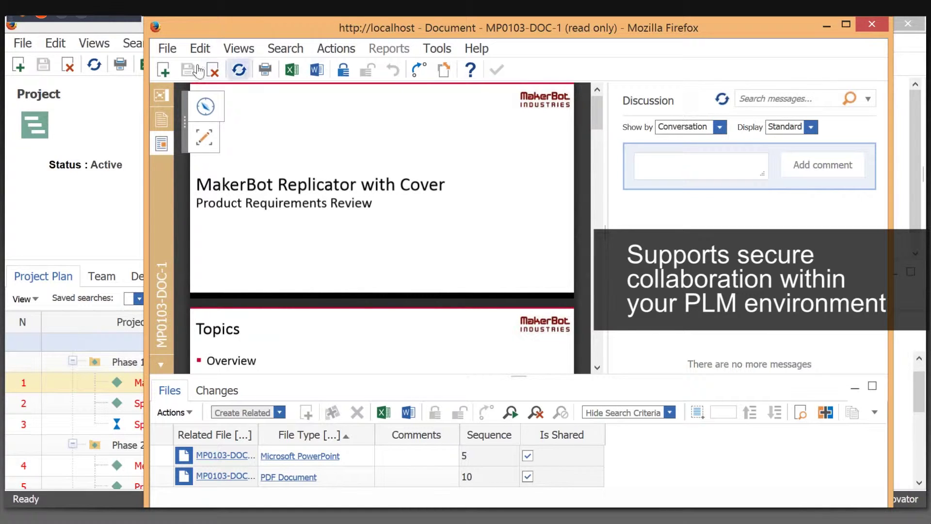
Circle the slide title with the red pen, post a 'Please review' comment, then show the properties form.
click(205, 137)
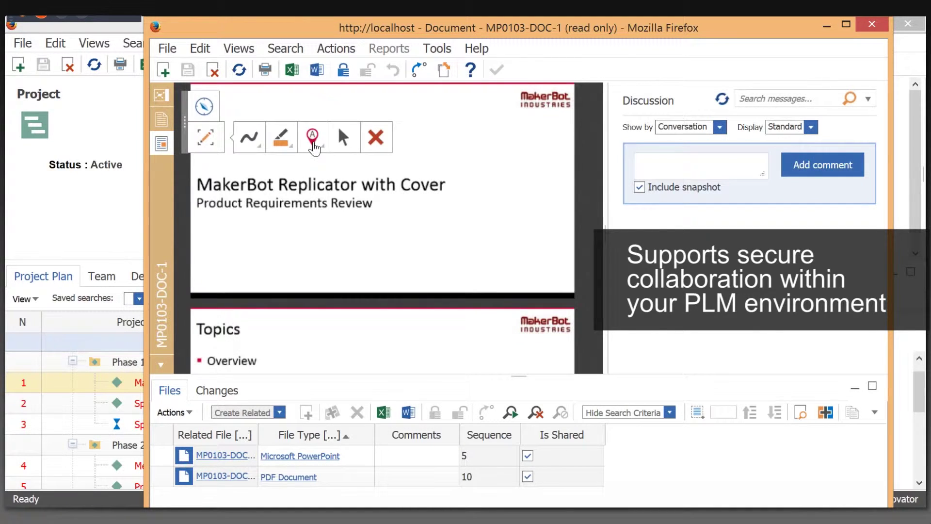
click(281, 137)
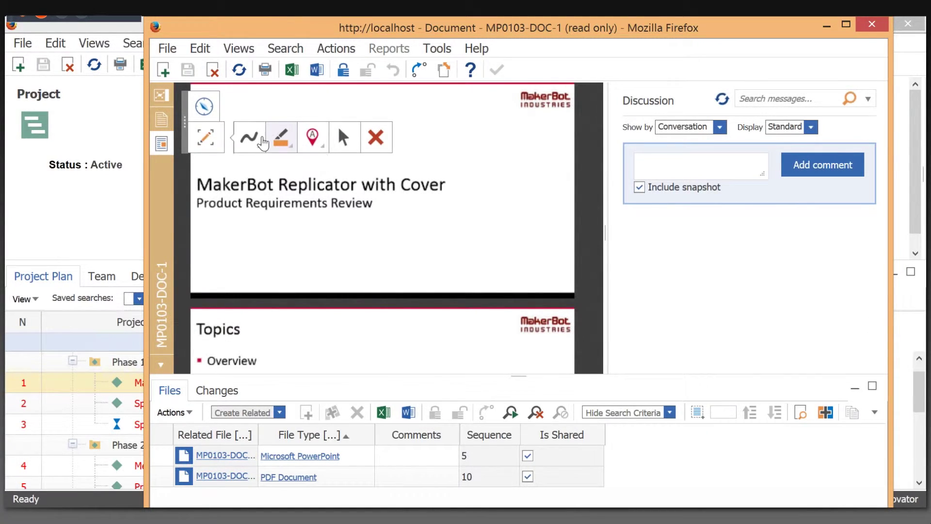
click(260, 141)
mouse_move(249, 167)
mouse_down()
mouse_move(217, 221)
mouse_move(330, 207)
mouse_move(245, 170)
mouse_up()
click(694, 168)
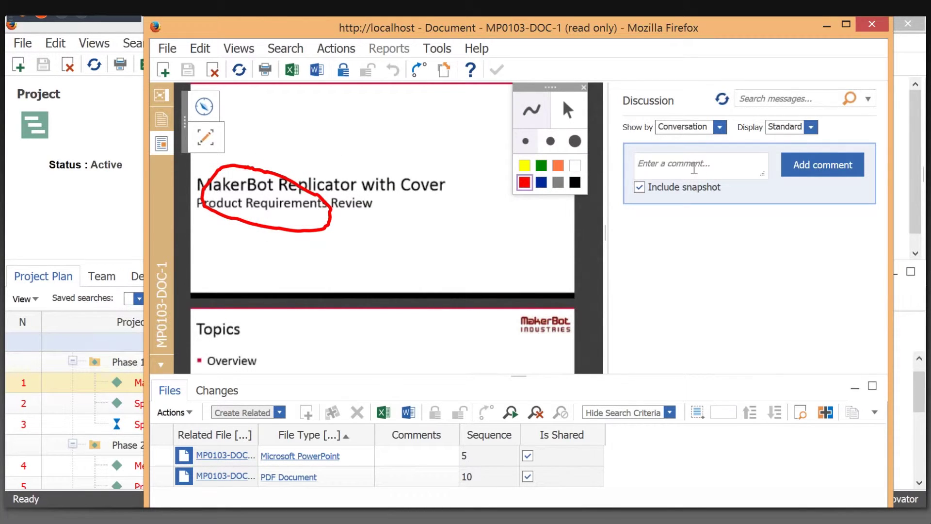
text(Please review)
click(806, 170)
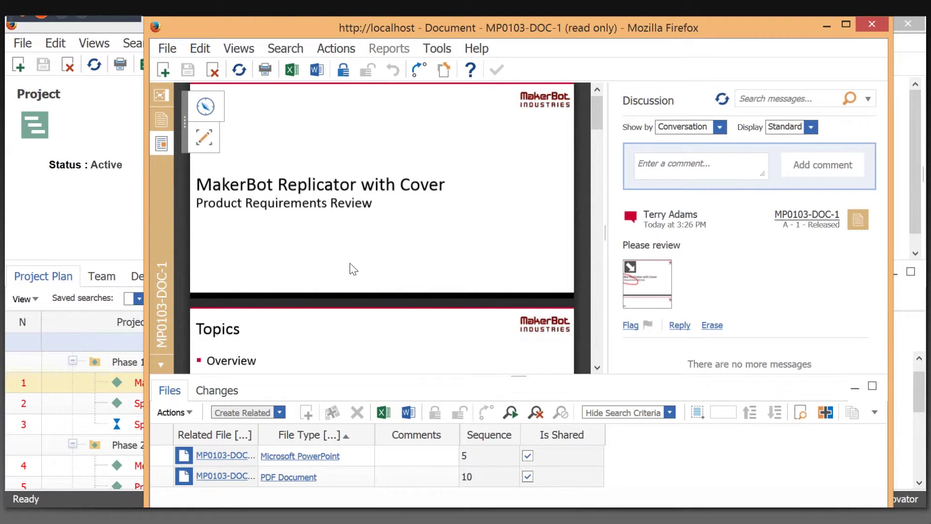
click(162, 120)
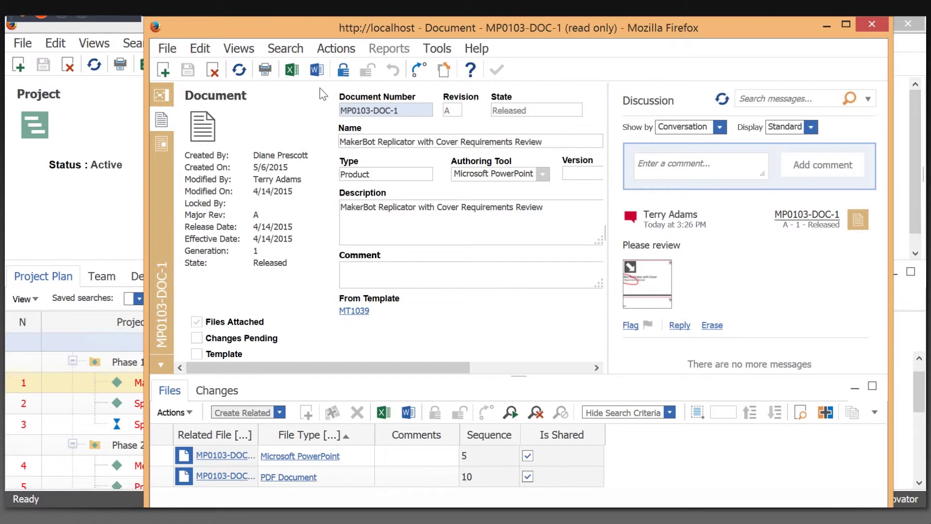
Close the document, open part MP0103 maximized, and view its 10-item BOM Structure.
key(ctrl+w)
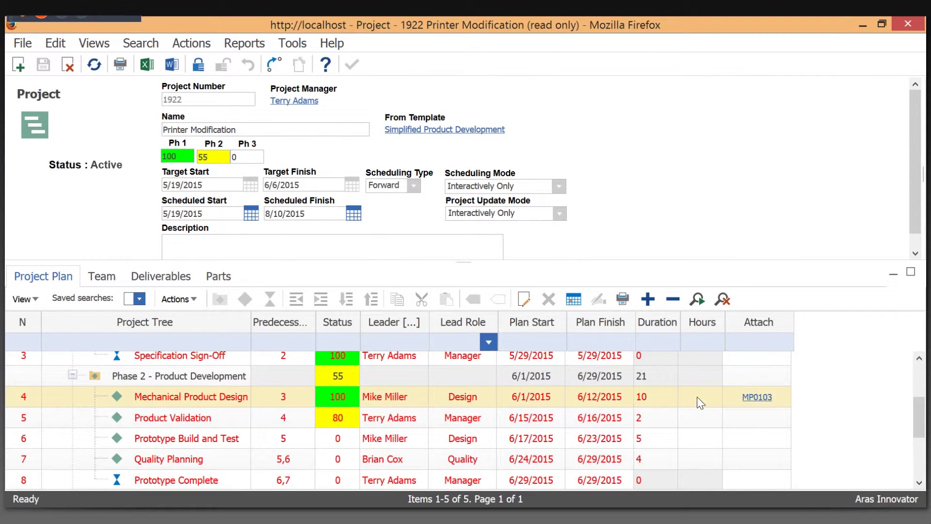
click(753, 398)
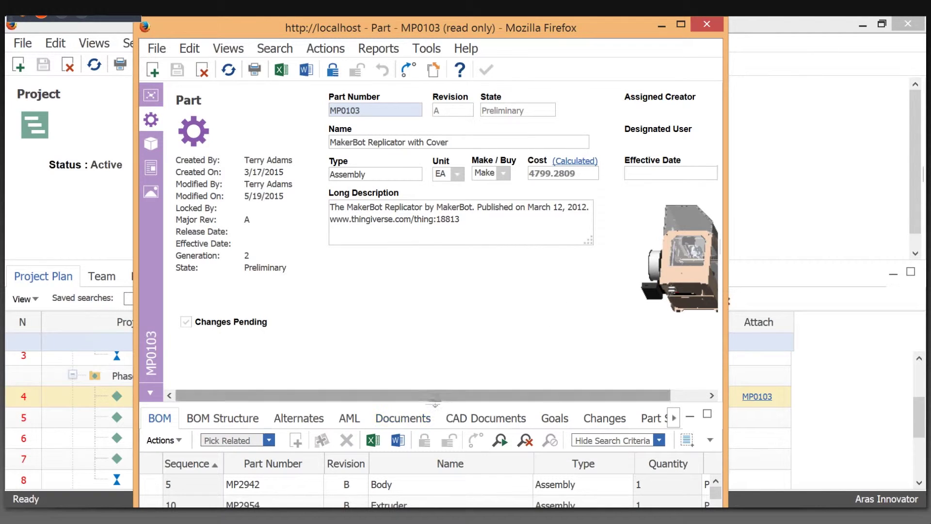
drag(432, 404, 433, 353)
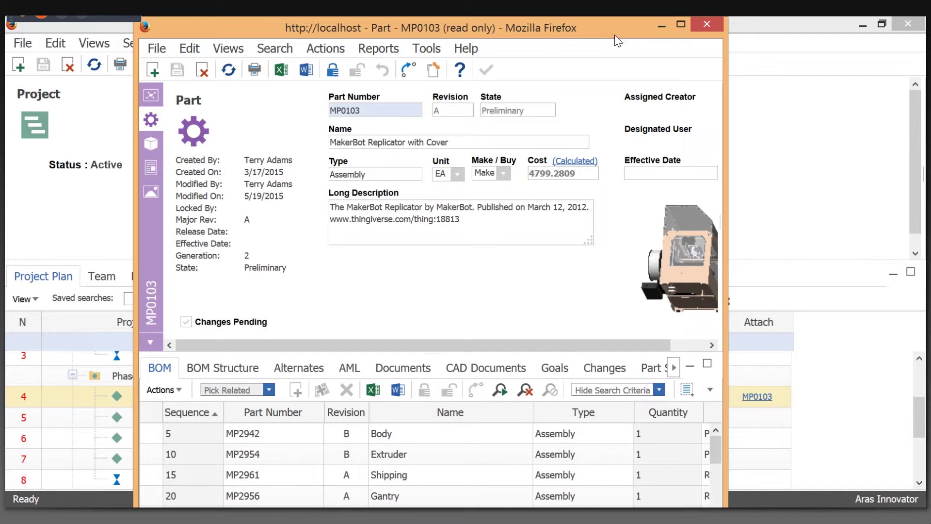
click(681, 24)
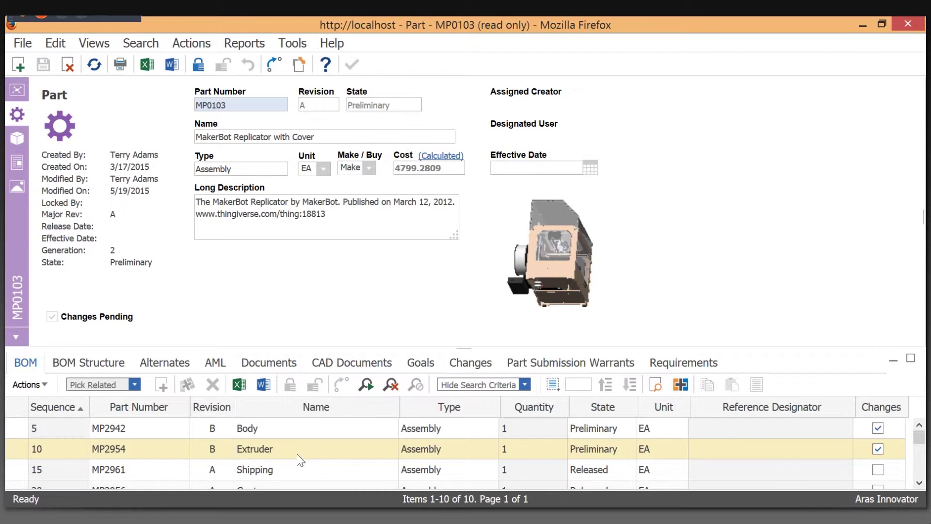
scroll(296, 454, down, 3)
scroll(295, 455, up, 2)
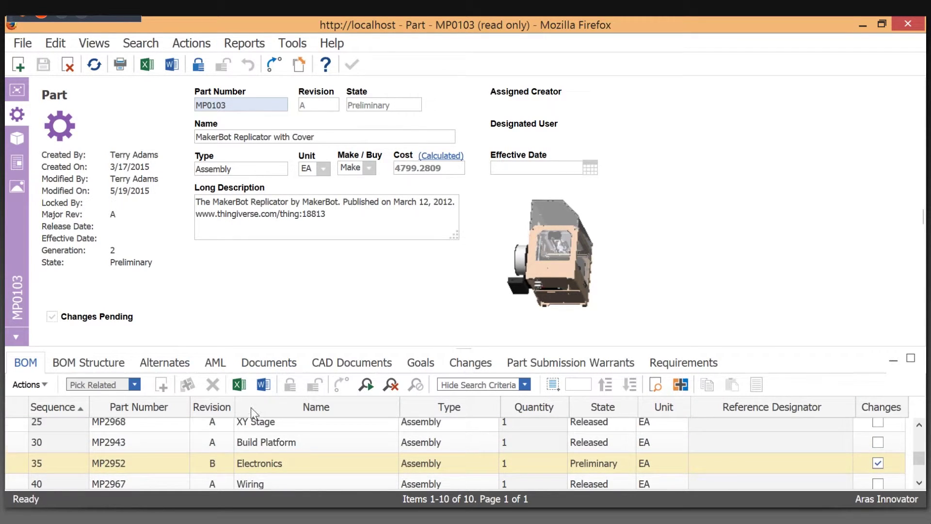
click(107, 364)
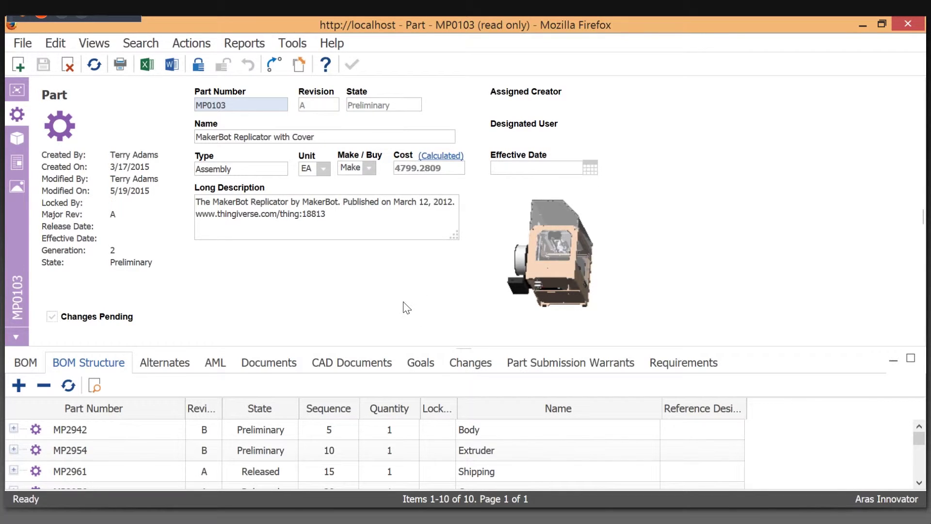
drag(463, 349, 434, 336)
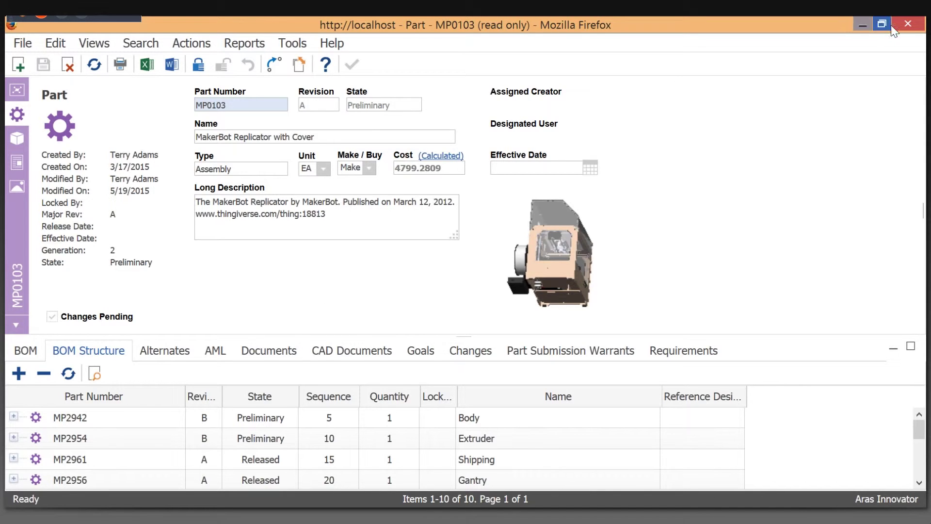
Back in the project, show the plan as a Gantt chart with a Day timescale.
click(909, 25)
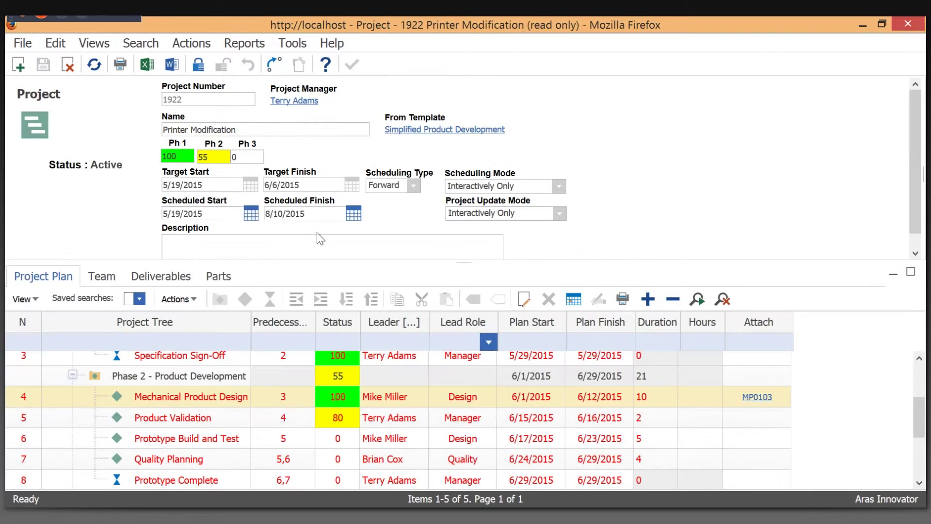
click(22, 299)
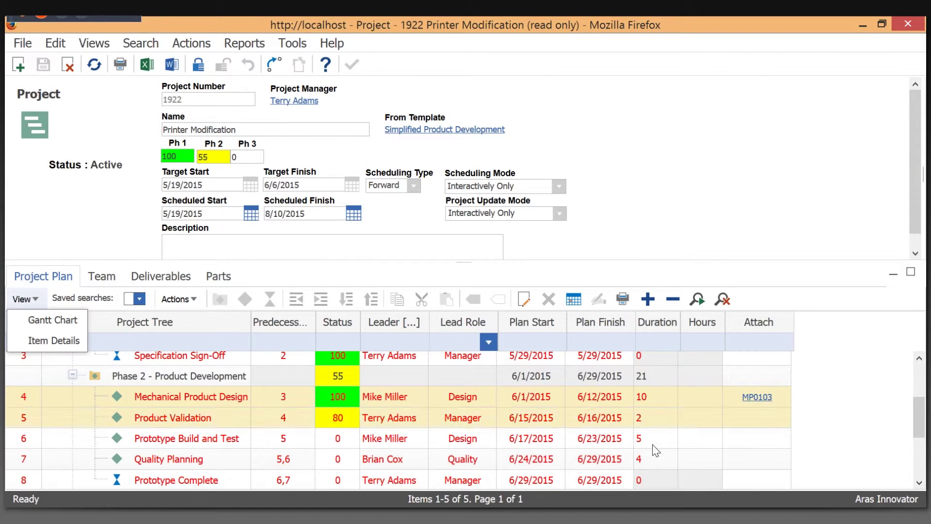
ctrl+click(237, 417)
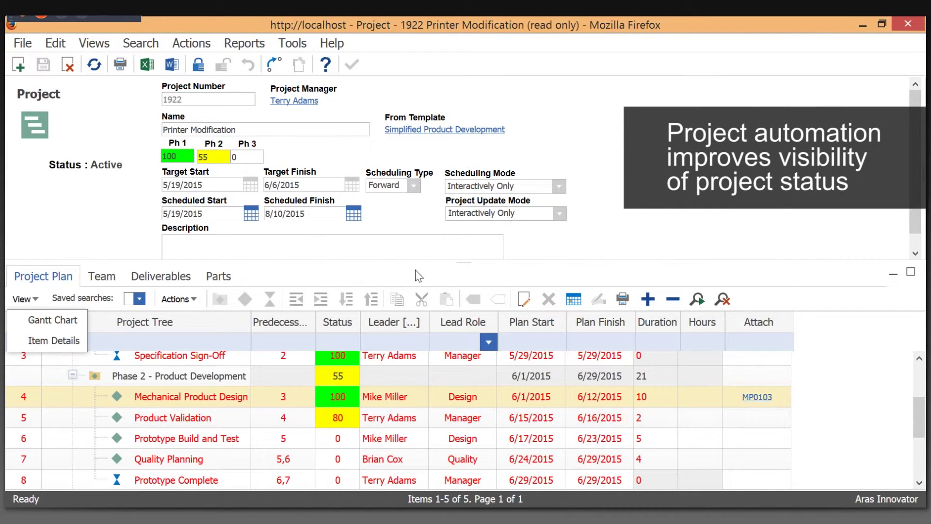
click(53, 319)
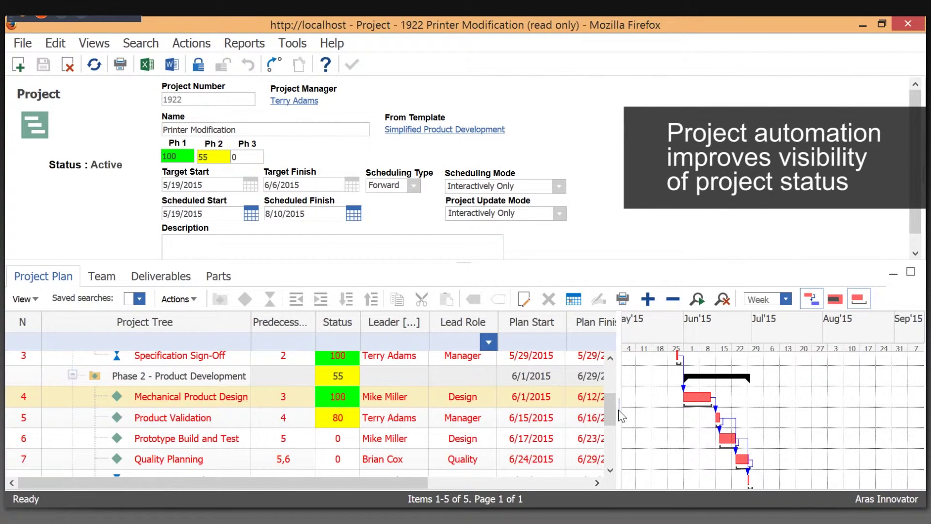
drag(619, 415, 345, 411)
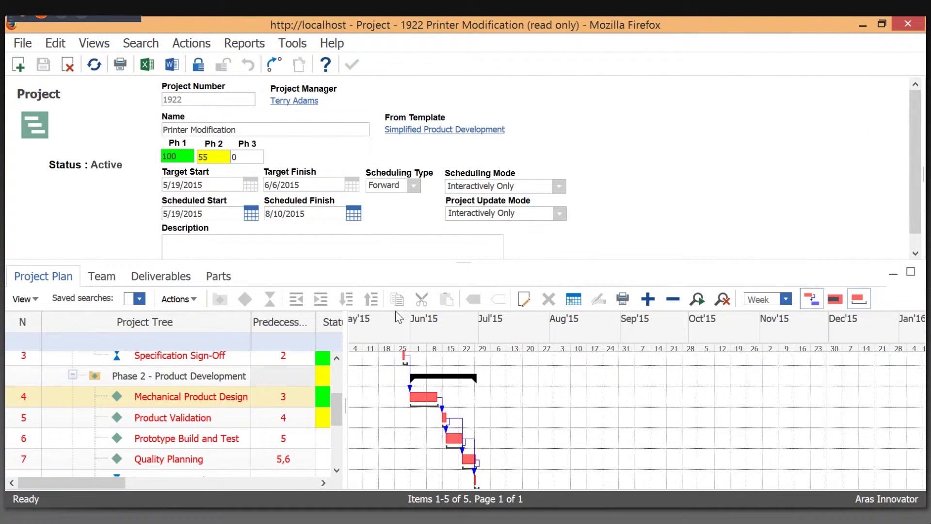
click(785, 299)
click(776, 315)
Hide the Gantt chart and show the Item Details pane beside the plan.
click(24, 299)
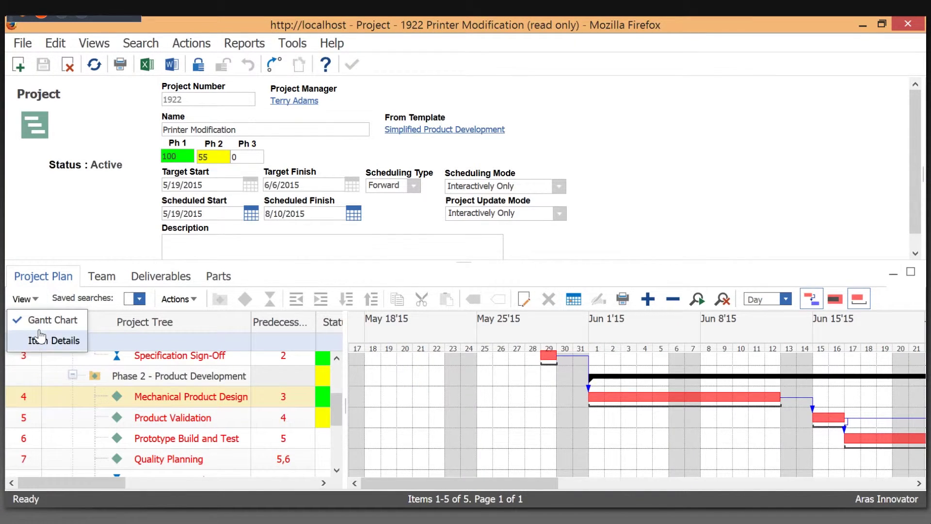
click(39, 324)
click(23, 298)
click(42, 339)
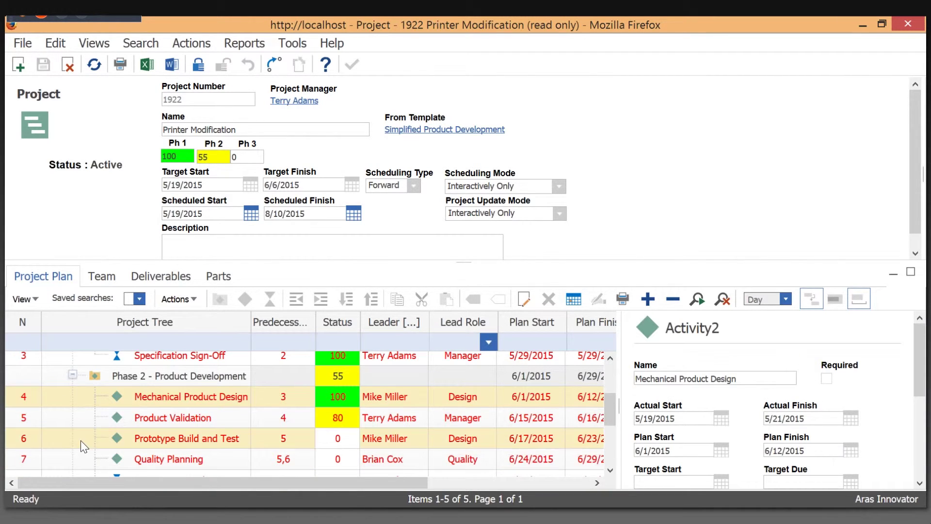
scroll(854, 416, down, 1)
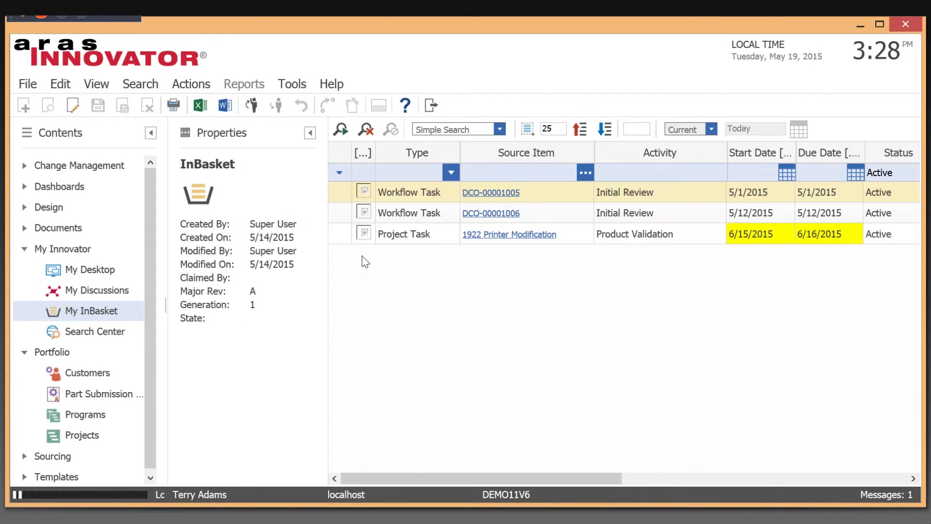
Select the DCO-00001006 workflow task, then the Product Validation project task for 1922.
ctrl+click(429, 213)
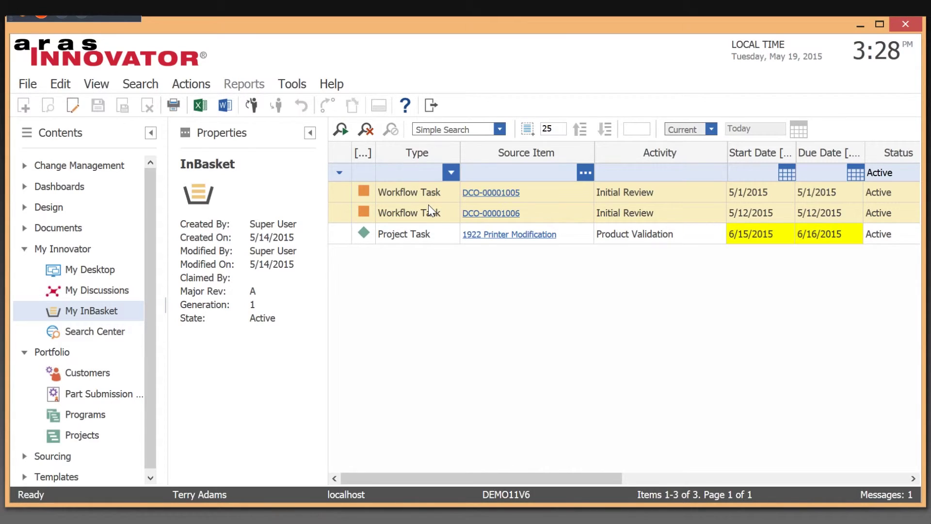
click(399, 234)
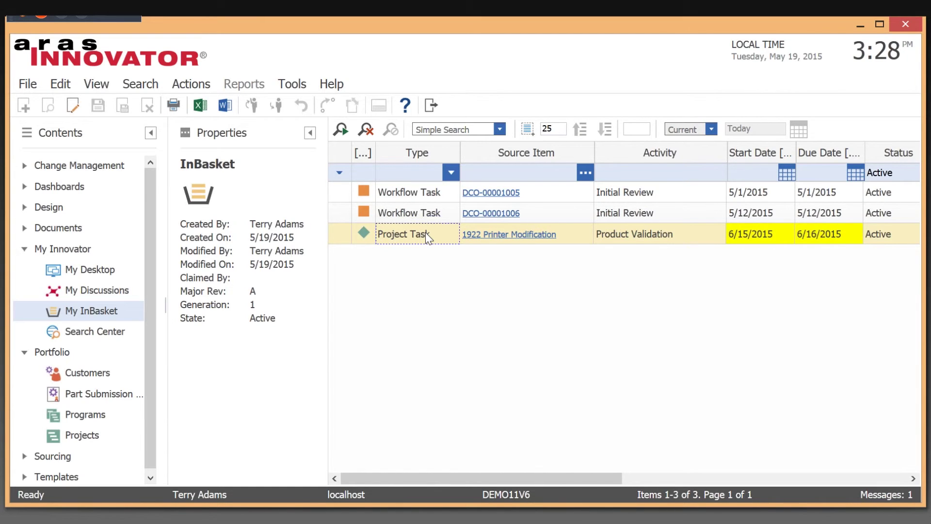
Complete Task on Product Validation to open its Activity Completion Form, scrolled to Time Record.
right_click(425, 234)
click(442, 244)
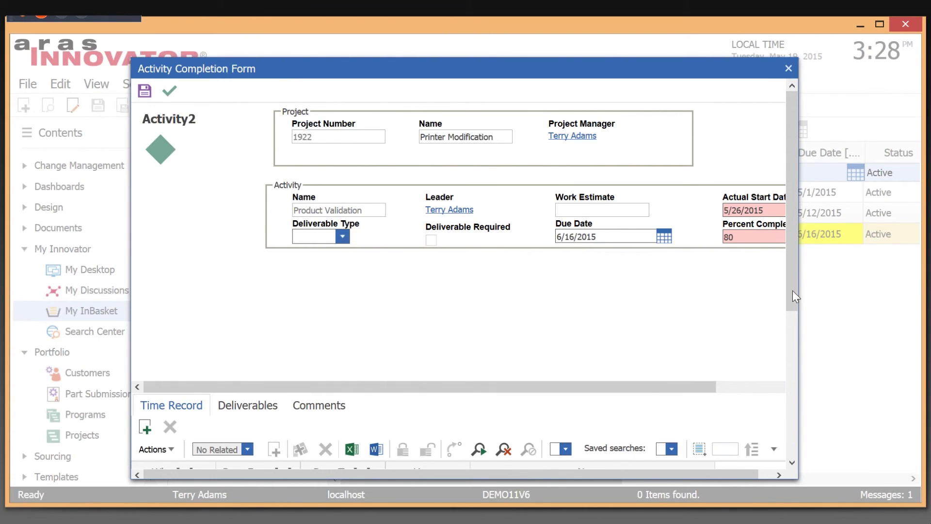
drag(795, 290, 793, 345)
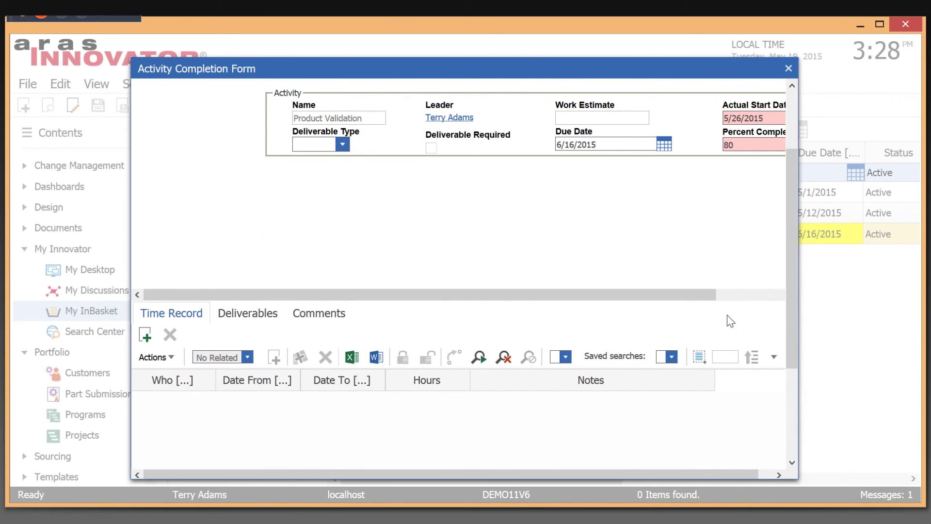